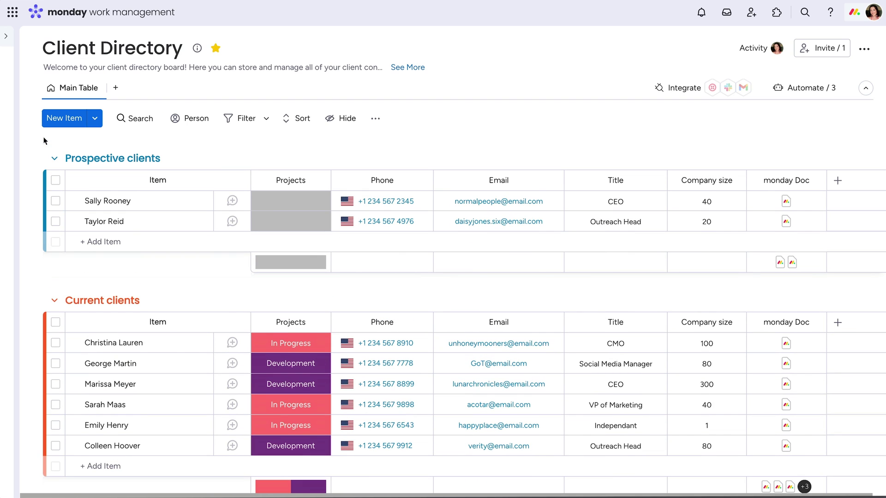
Pick the Campaign Planning template from the board template gallery and use it.
click(6, 36)
click(124, 119)
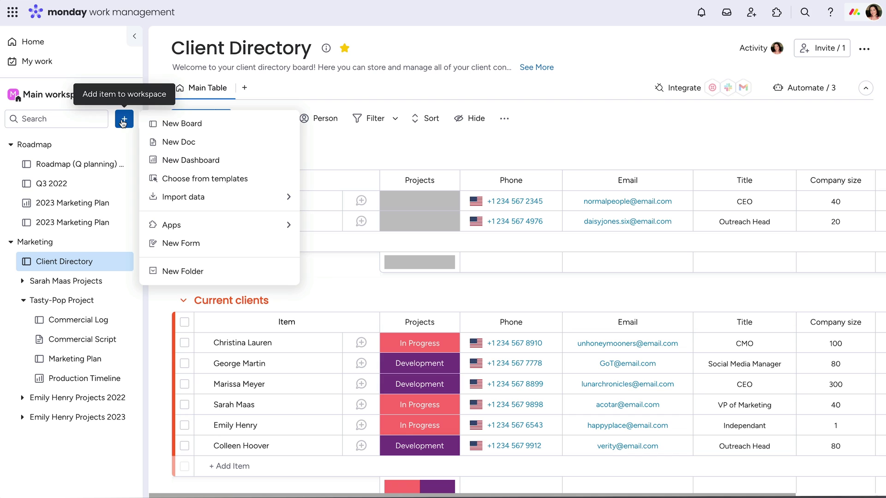
click(204, 179)
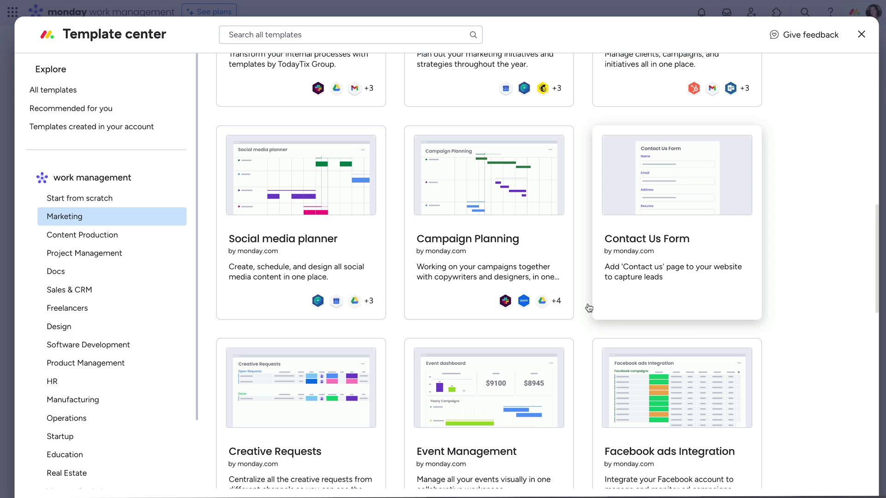
click(544, 273)
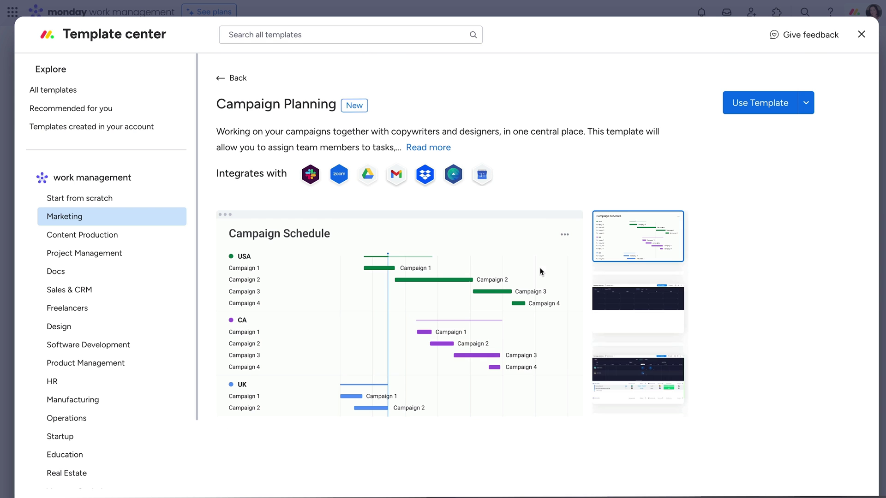
click(735, 112)
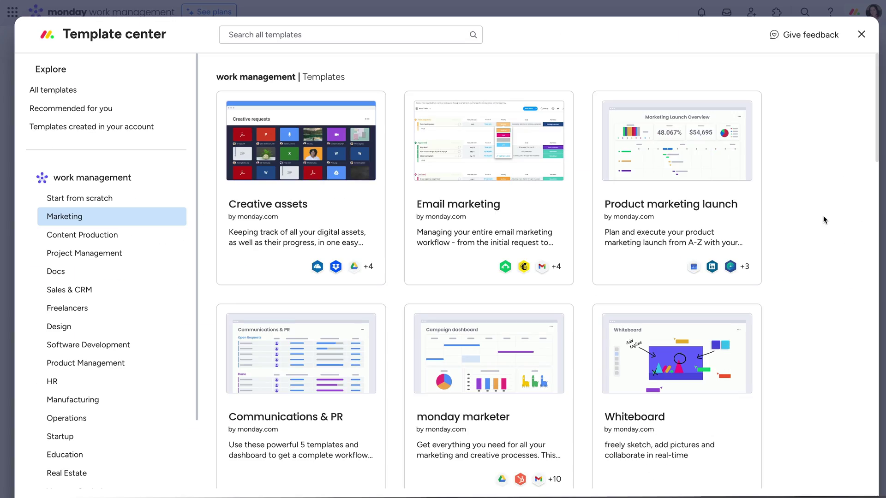
scroll(824, 221, down, 2)
scroll(823, 221, down, 2)
scroll(823, 220, down, 2)
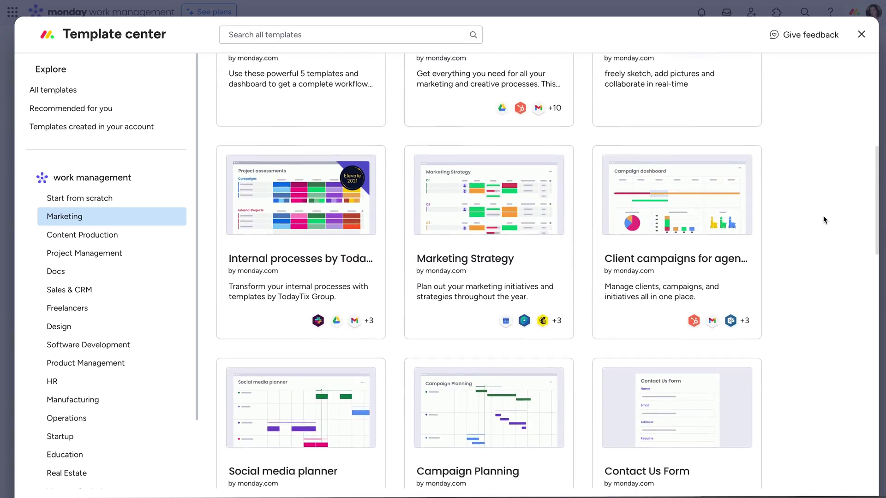
scroll(823, 220, down, 2)
scroll(823, 221, down, 2)
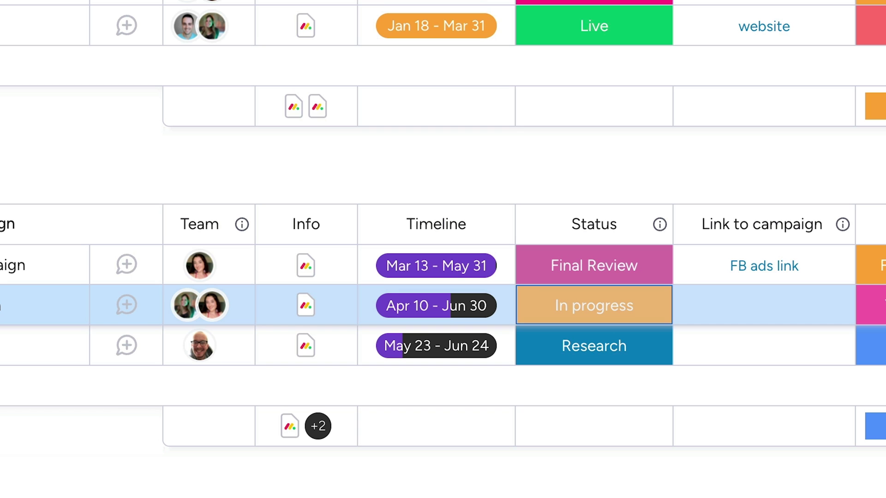
click(123, 306)
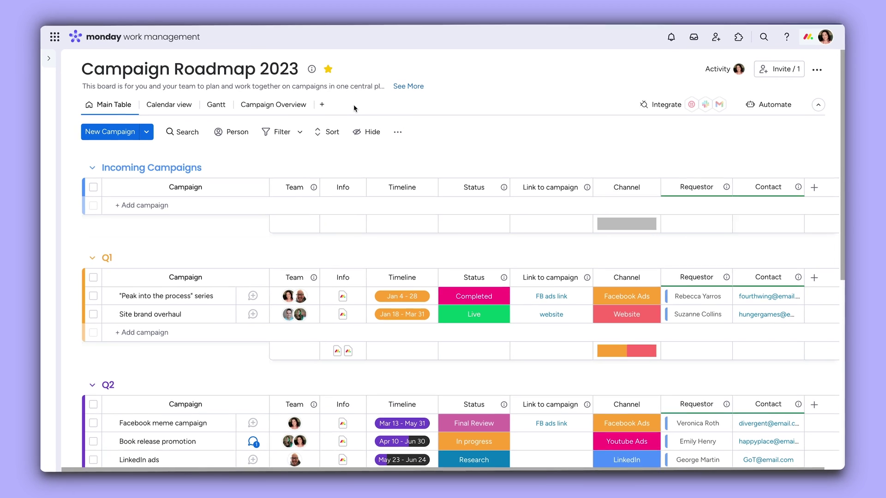
Add a Request Form view and submit the Tasty-Pop new flavor promo campaign request.
click(324, 107)
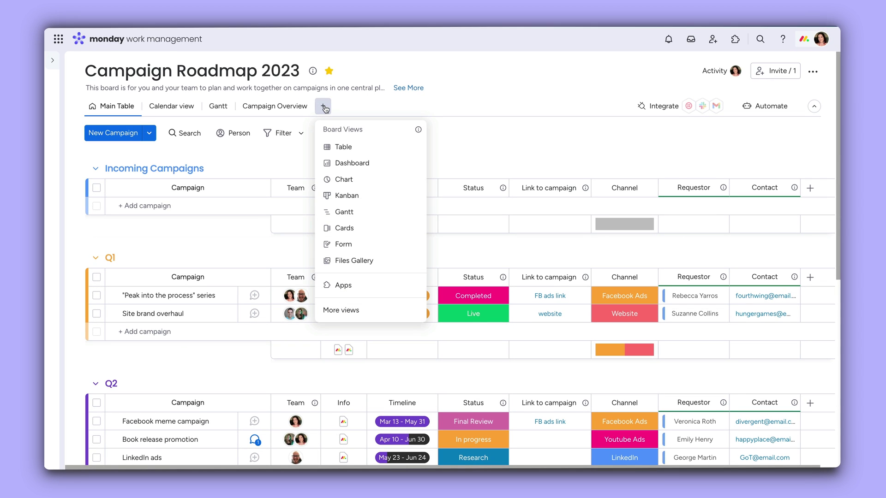
click(375, 246)
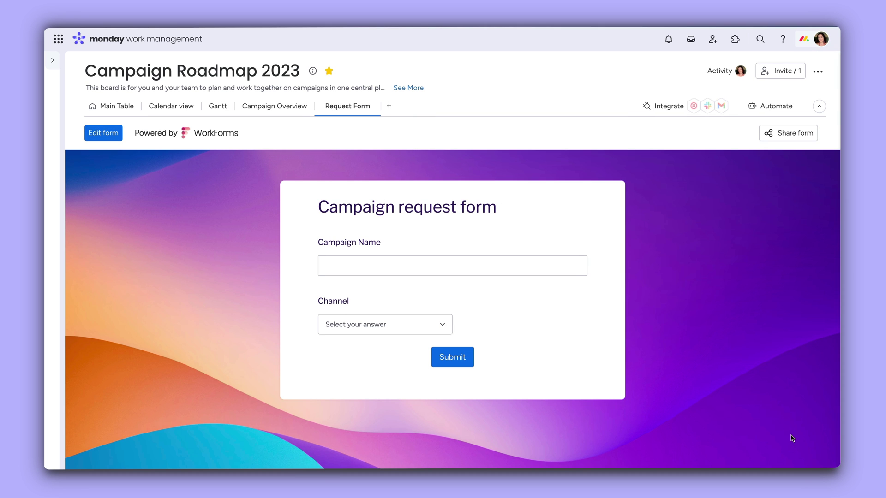
click(471, 359)
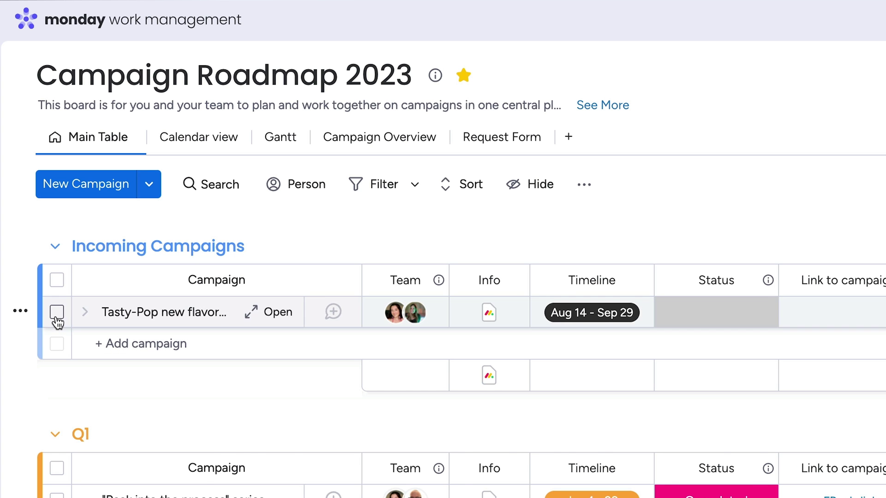
Select Tasty-Pop new flavor promo and move it to the Q3 group.
click(57, 313)
click(668, 460)
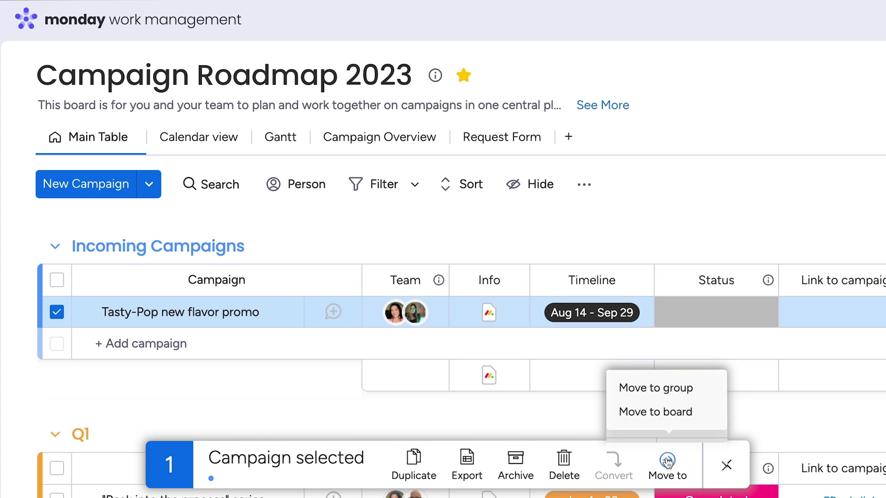
click(675, 386)
click(663, 351)
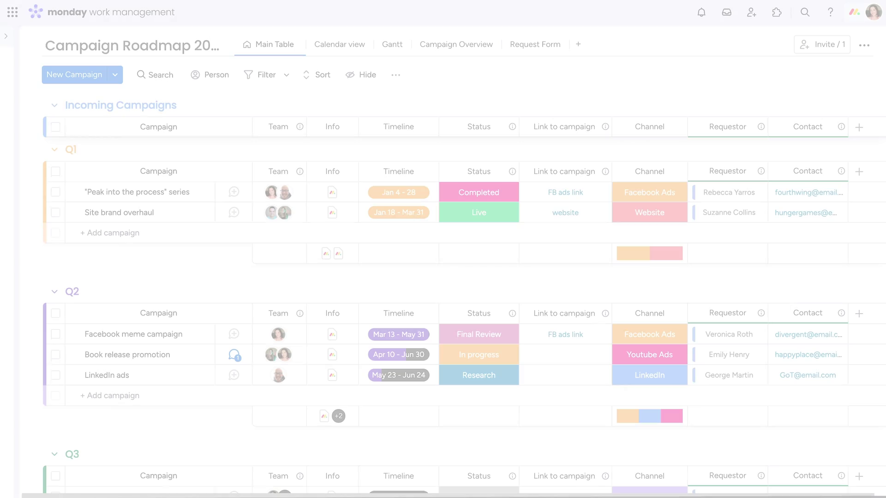
scroll(464, 318, down, 1)
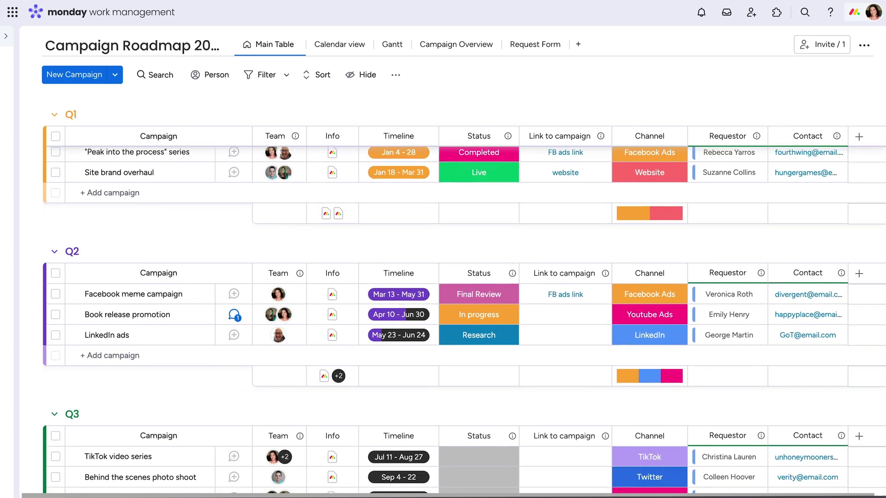
scroll(463, 318, down, 2)
scroll(465, 318, down, 2)
scroll(464, 319, up, 1)
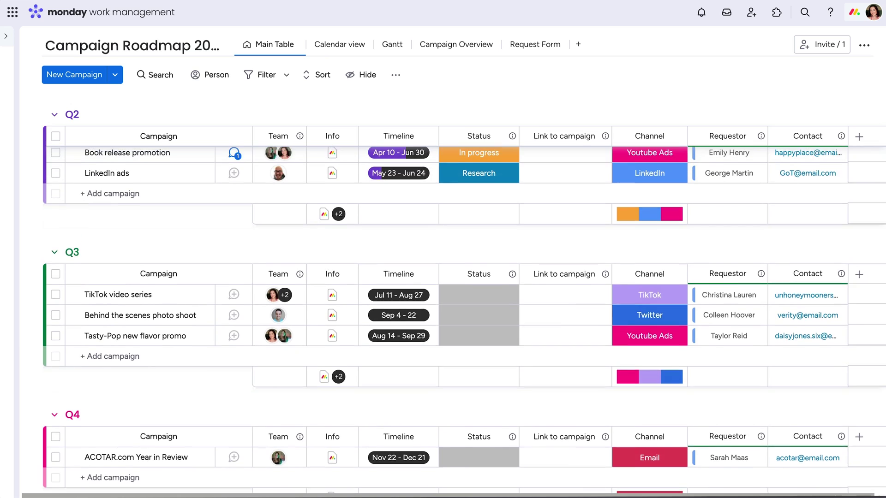
scroll(464, 319, up, 1)
scroll(464, 319, up, 1)
scroll(464, 319, up, 1)
scroll(464, 318, up, 1)
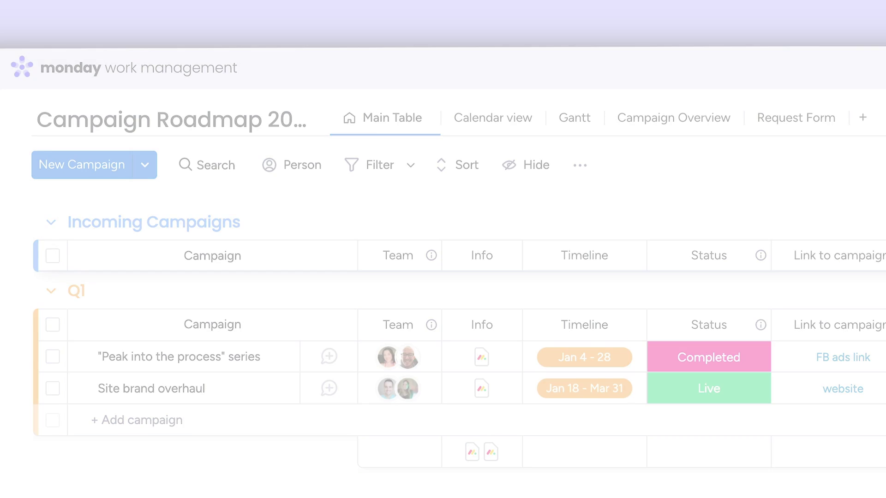
Filter the board to campaigns assigned to me that are current or future.
click(266, 119)
click(467, 222)
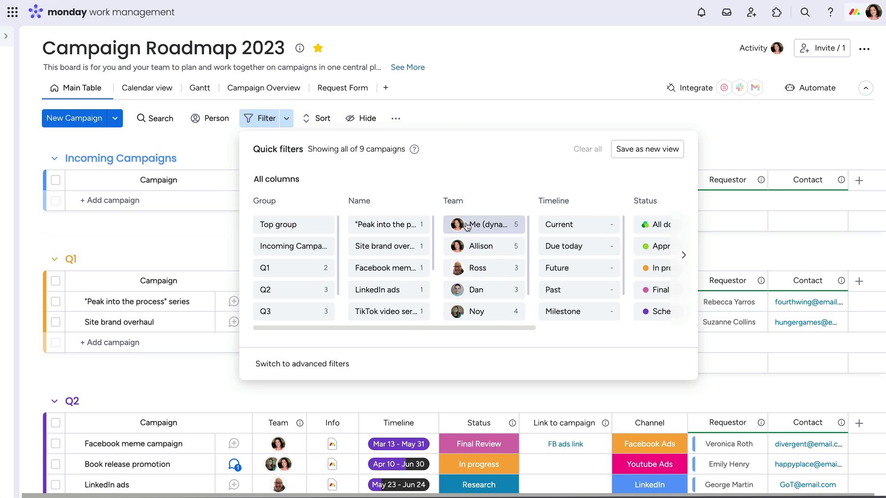
click(436, 226)
click(442, 269)
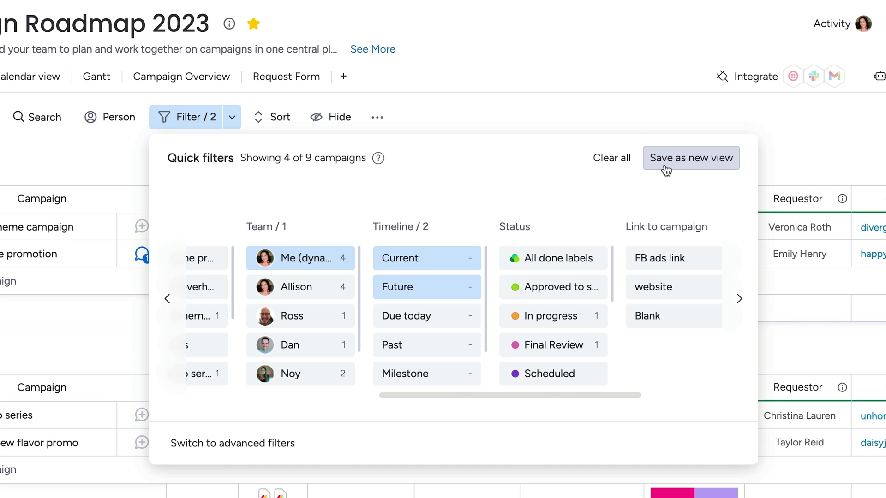
Save the filters as Streamlined View with two columns hidden.
click(666, 171)
click(336, 118)
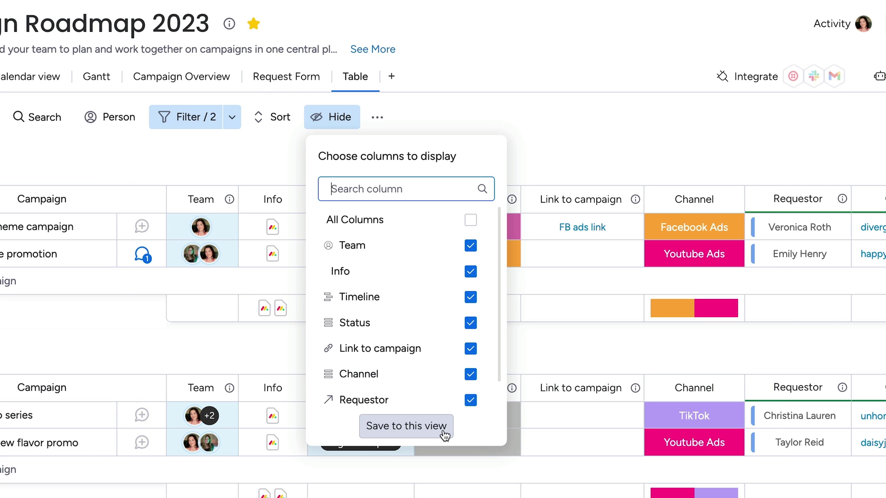
click(443, 426)
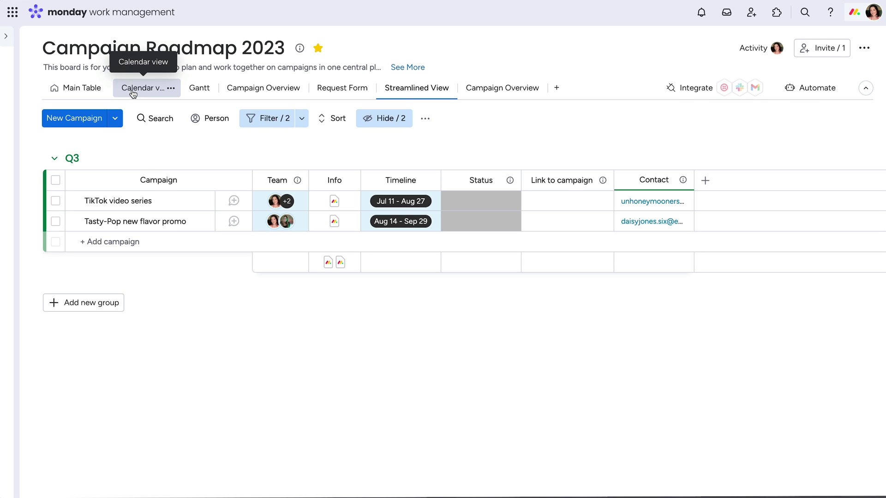
Show the campaigns in the Calendar view, coloured by channel.
click(133, 93)
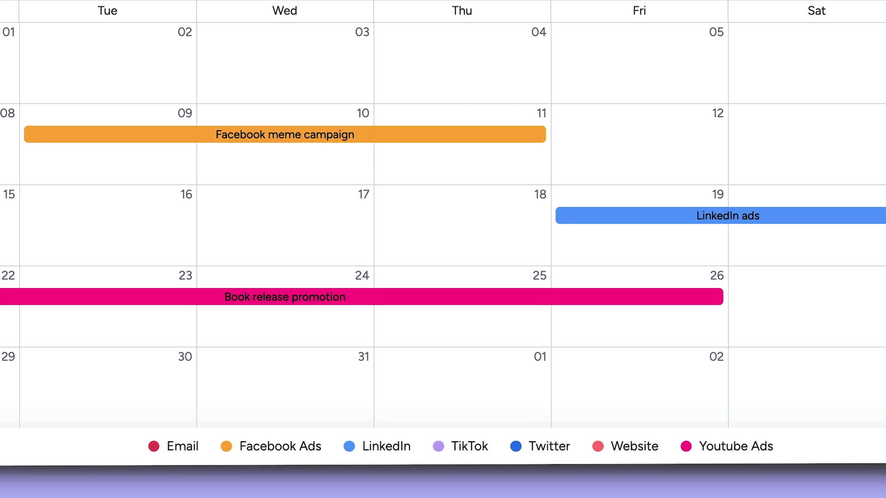
Add a new, still empty Campaign Overview dashboard view to the board.
click(461, 89)
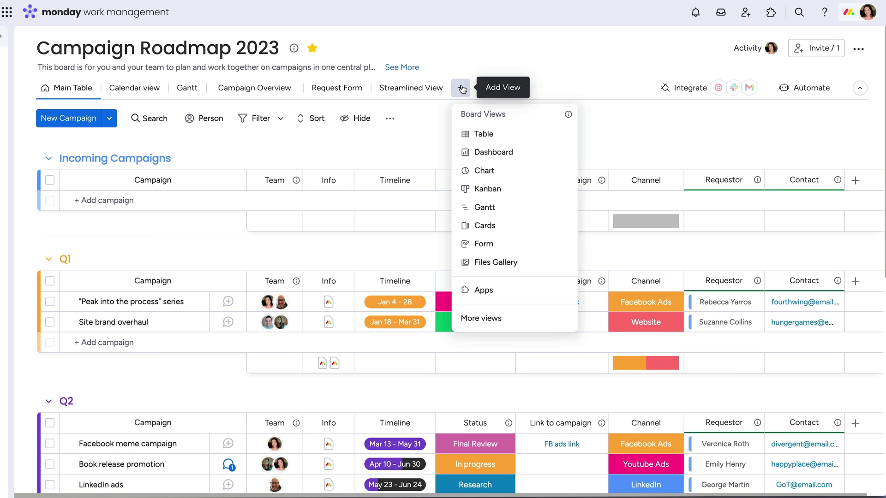
click(516, 152)
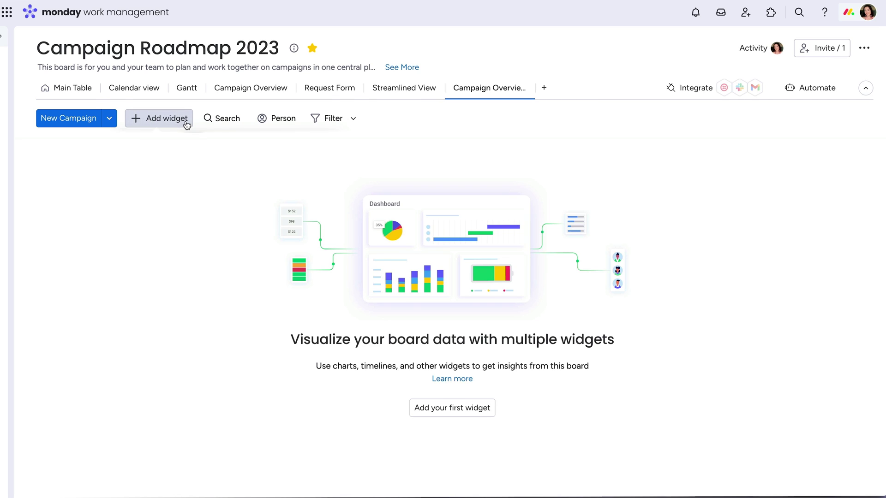